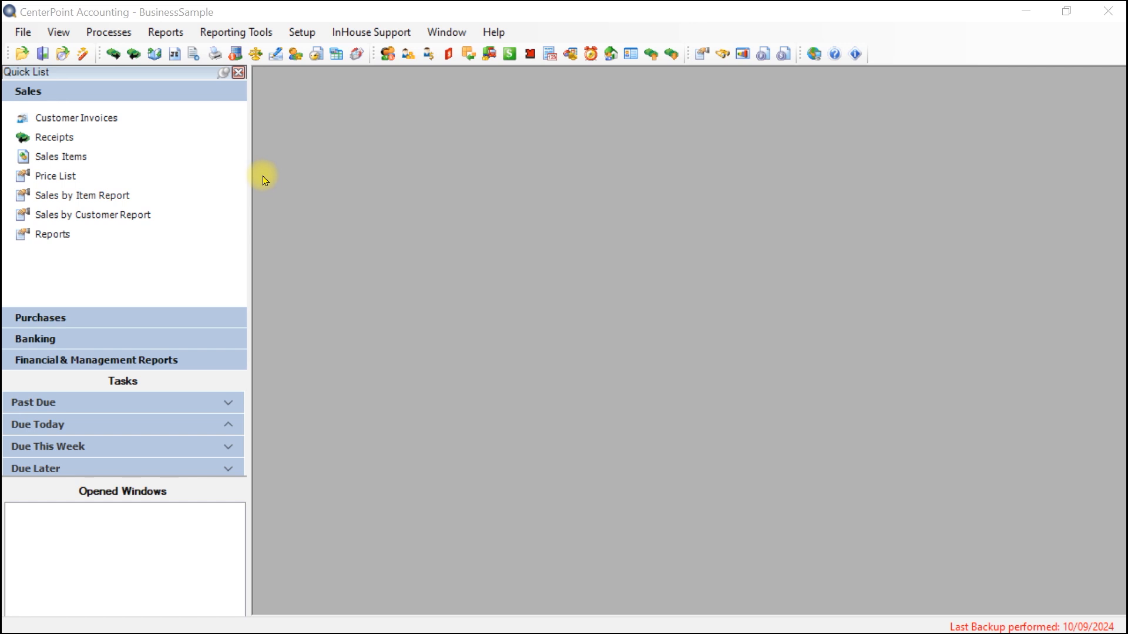
# Open the Names setup list and open the Pro Cast Supplies record.
pyautogui.click(303, 34)
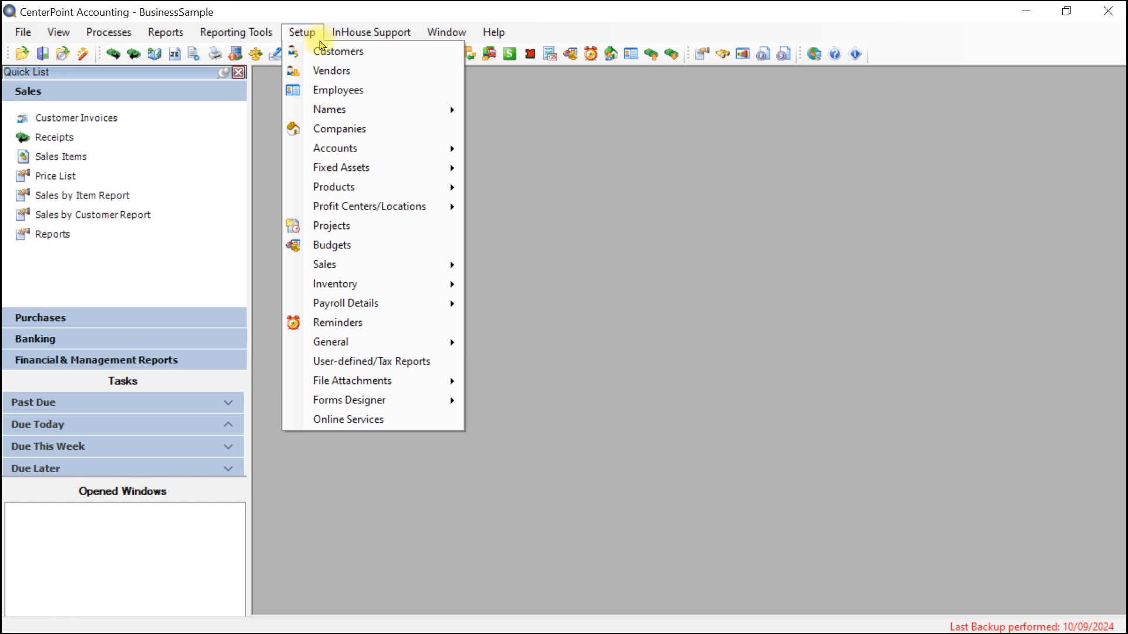
pyautogui.moveTo(353, 115)
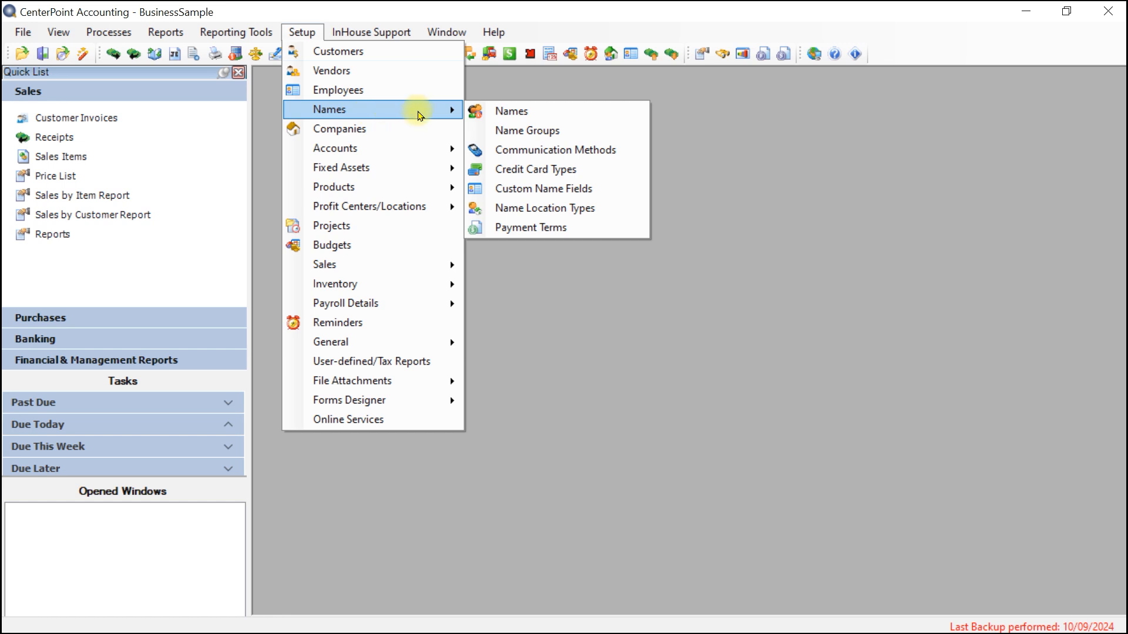
pyautogui.click(500, 111)
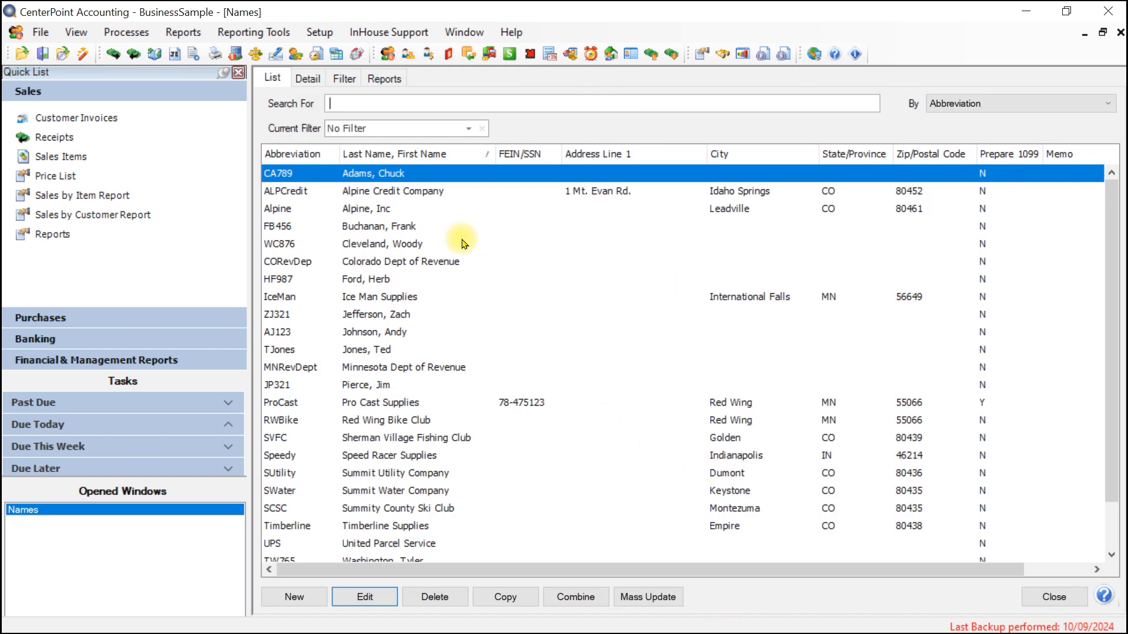
pyautogui.doubleClick(414, 406)
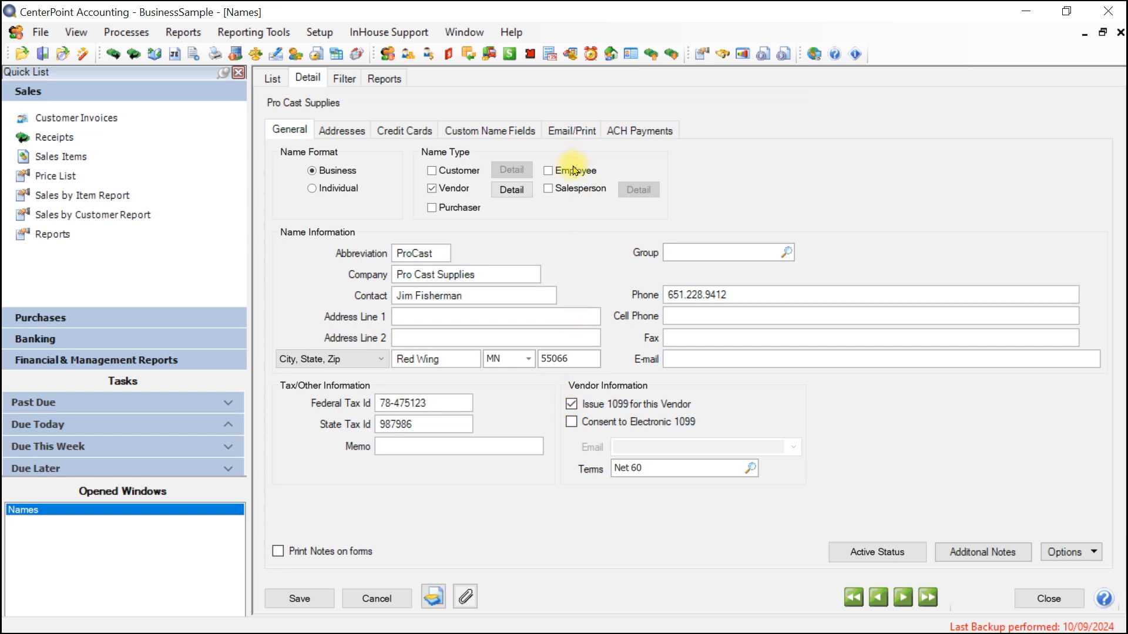
# Mark Pro Cast Supplies as a customer and view its customer detail settings.
pyautogui.click(435, 171)
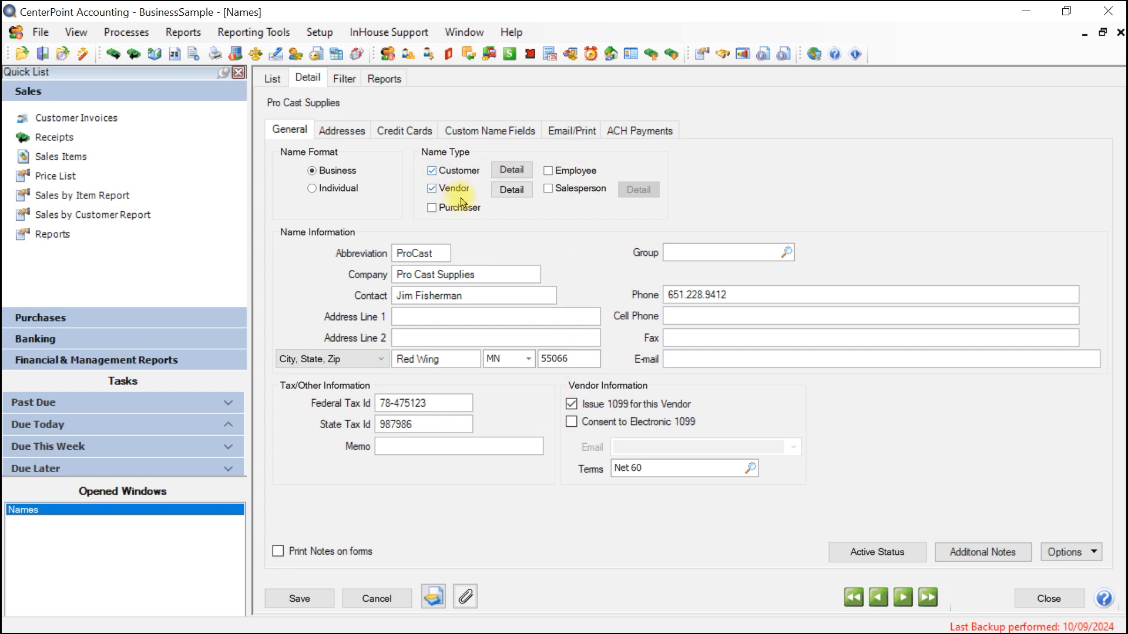
pyautogui.click(512, 169)
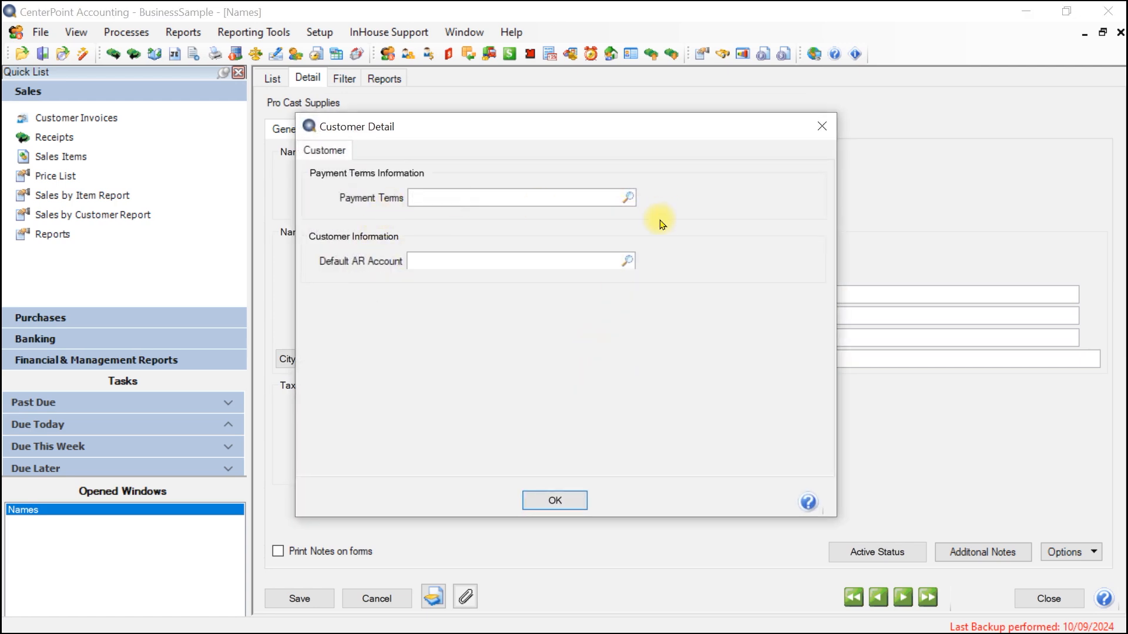
pyautogui.click(544, 504)
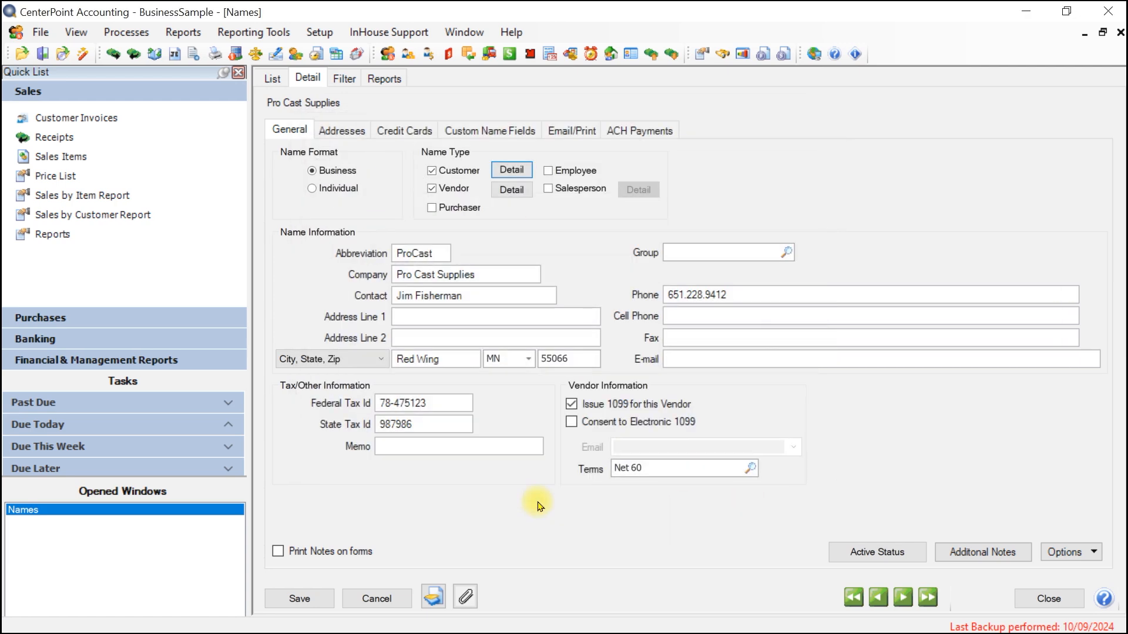
# Check the email and print options of Pro Cast Supplies, and leave the record without saving.
pyautogui.click(555, 130)
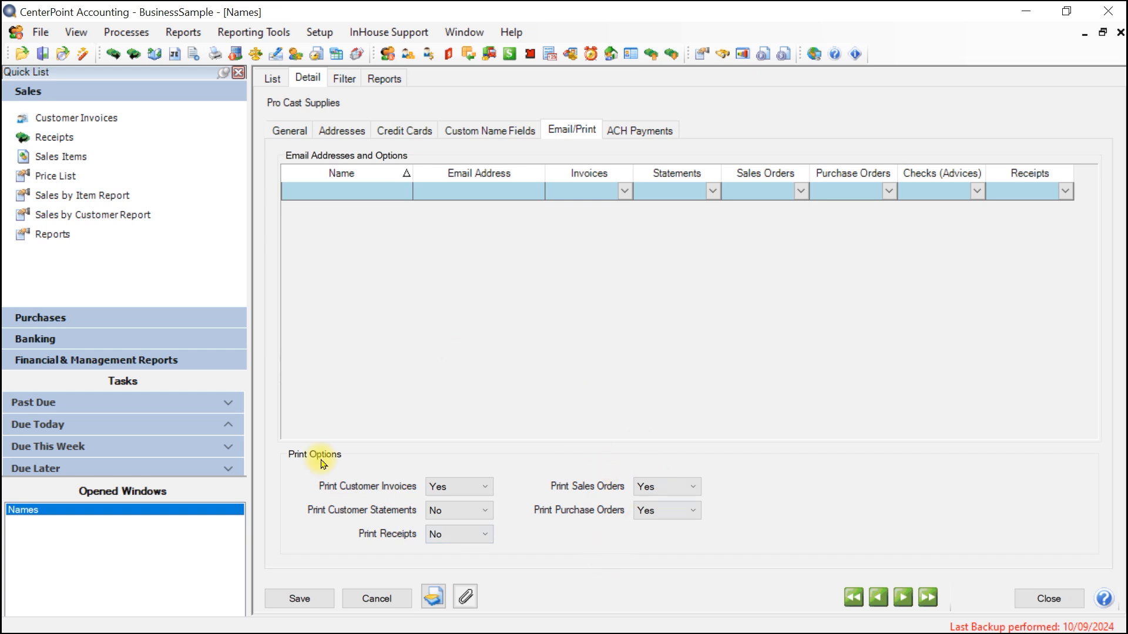
pyautogui.click(377, 601)
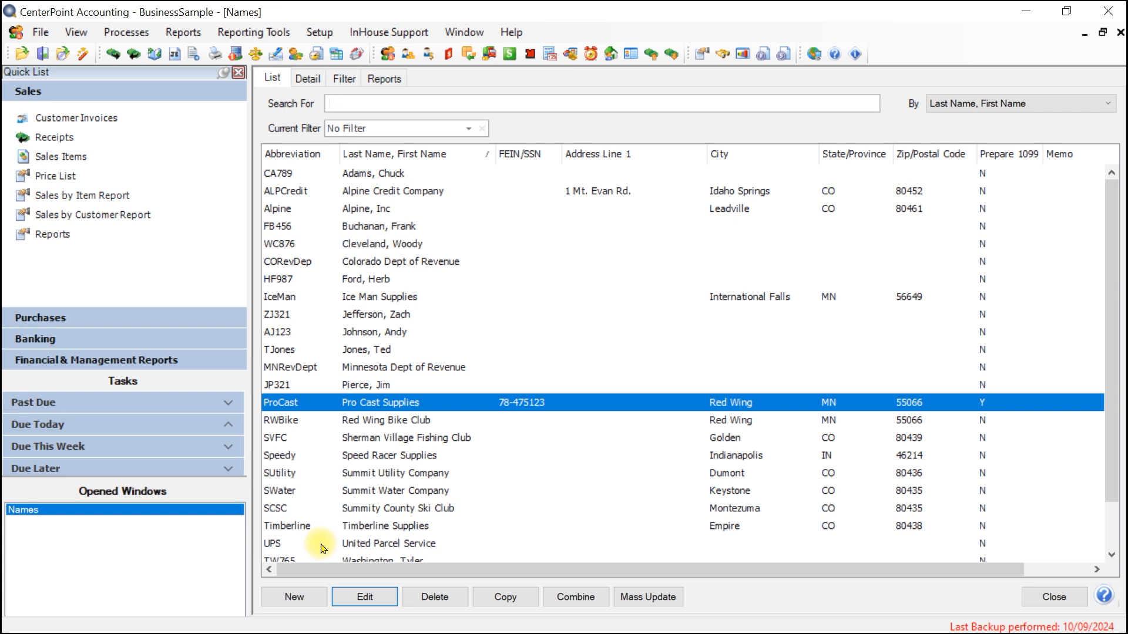
# Select four non-adjacent entries in the names list, including Colorado Dept of Revenue and Summit Utility Company.
pyautogui.click(350, 173)
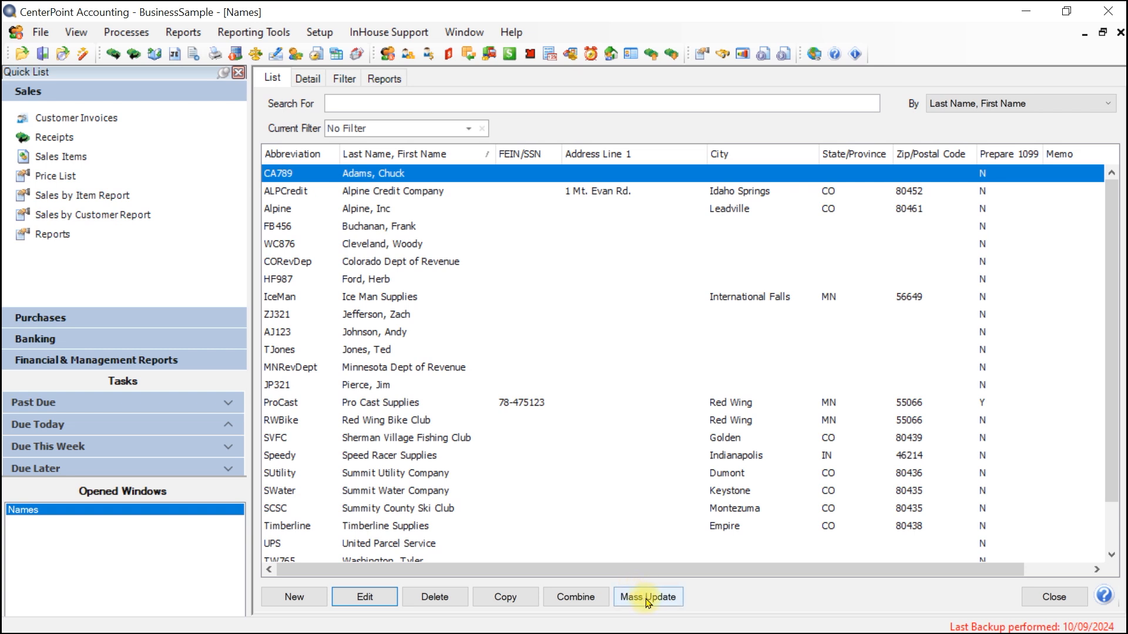
pyautogui.moveTo(1112, 353); pyautogui.dragTo(1114, 179)
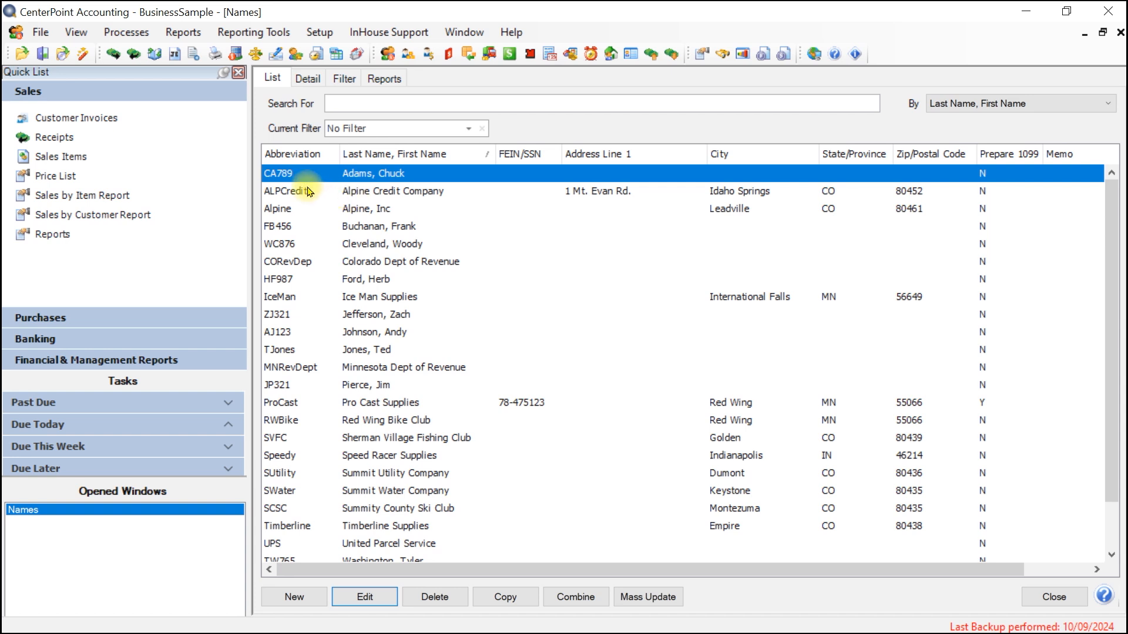
pyautogui.keyDown('ctrl'); pyautogui.click(292, 263); pyautogui.keyUp('ctrl')
pyautogui.keyDown('ctrl'); pyautogui.click(289, 385); pyautogui.keyUp('ctrl')
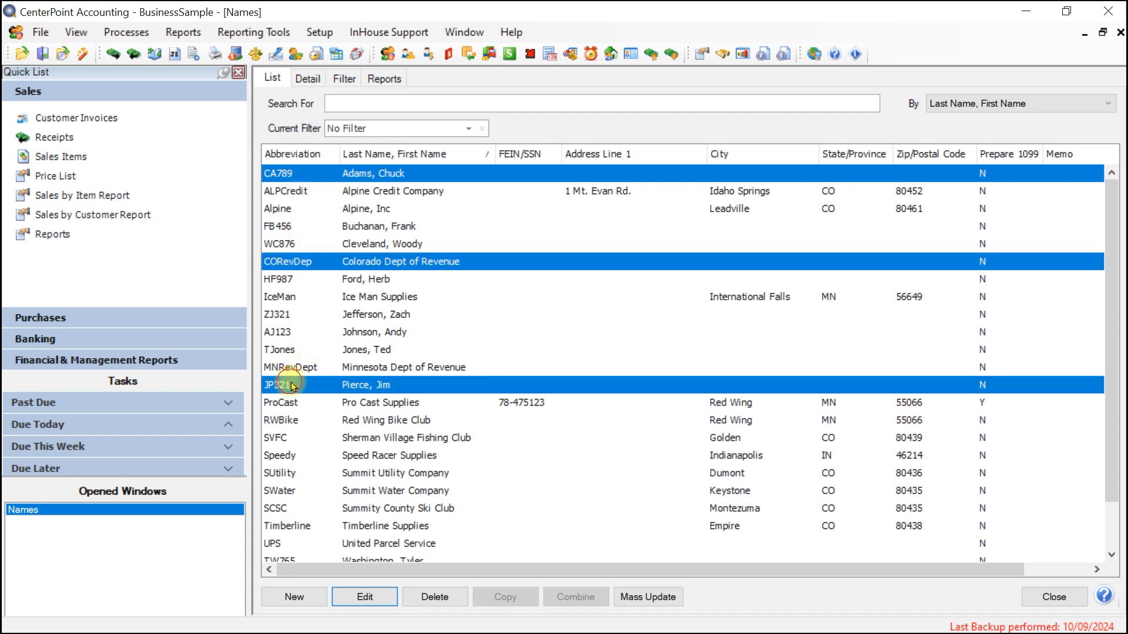
pyautogui.keyDown('ctrl'); pyautogui.click(291, 472); pyautogui.keyUp('ctrl')
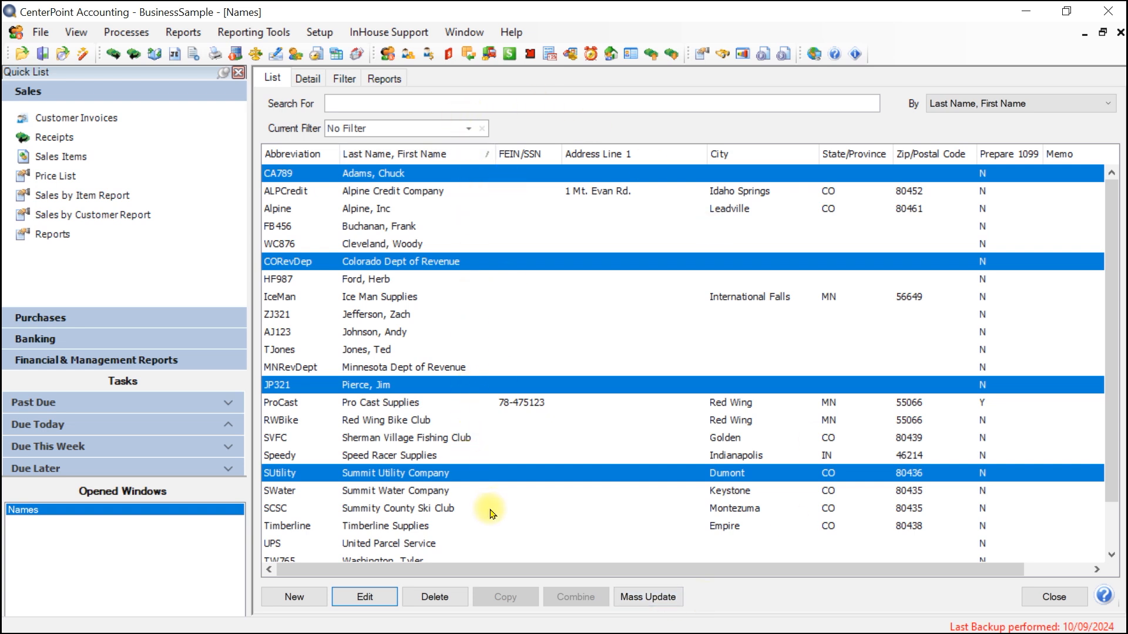
# Start a mass update from the names list for the Print Invoices setting in the Printing category.
pyautogui.click(406, 175)
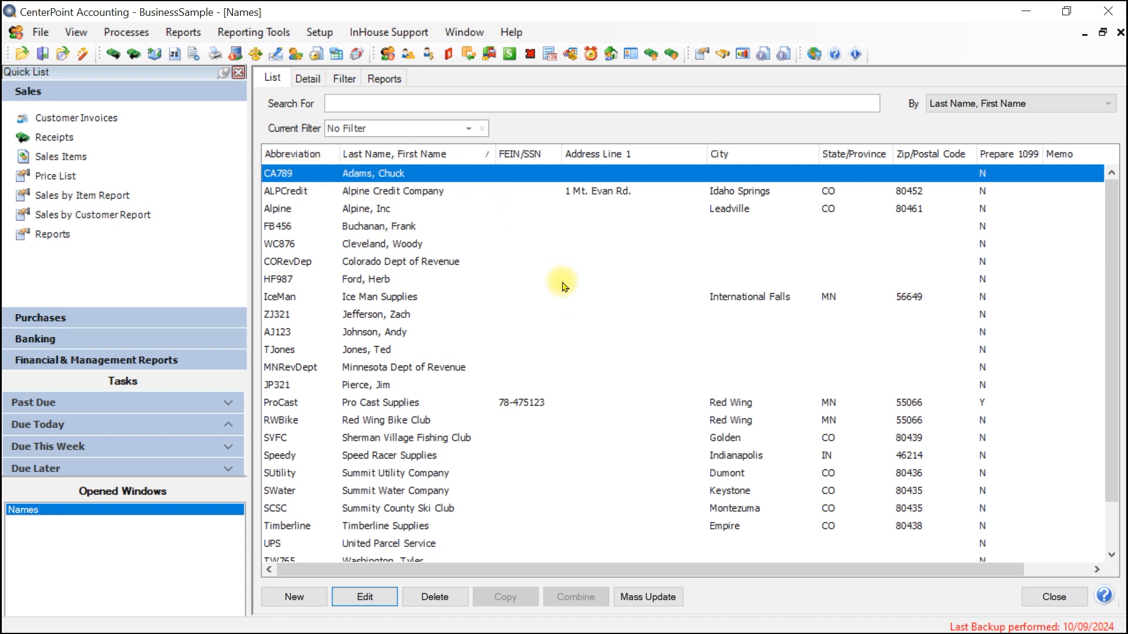
pyautogui.click(642, 599)
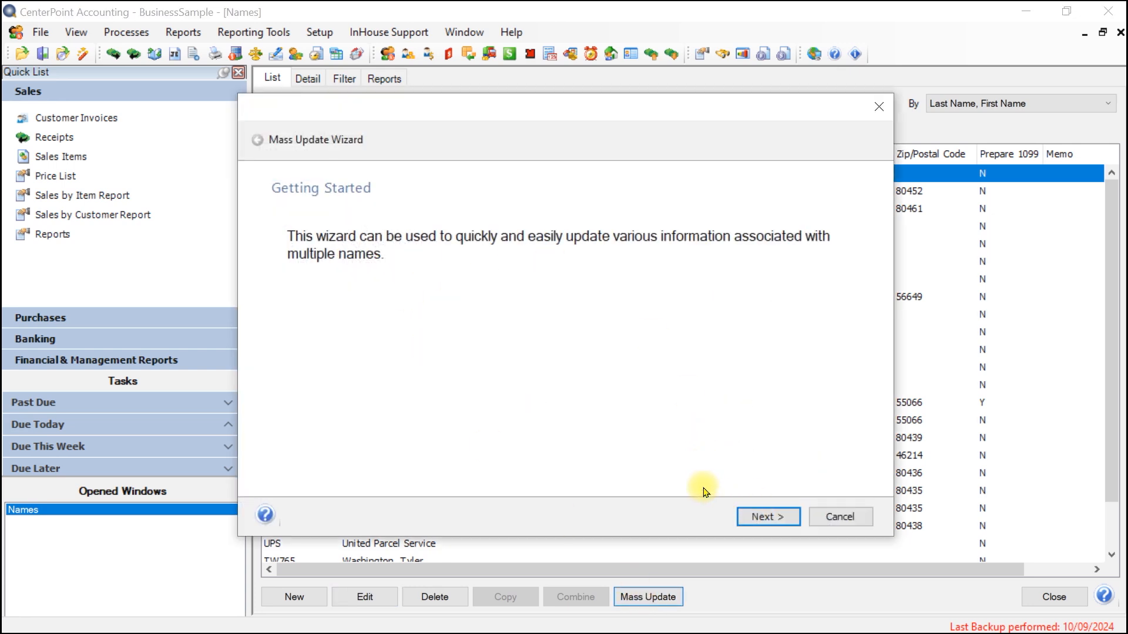
pyautogui.click(759, 515)
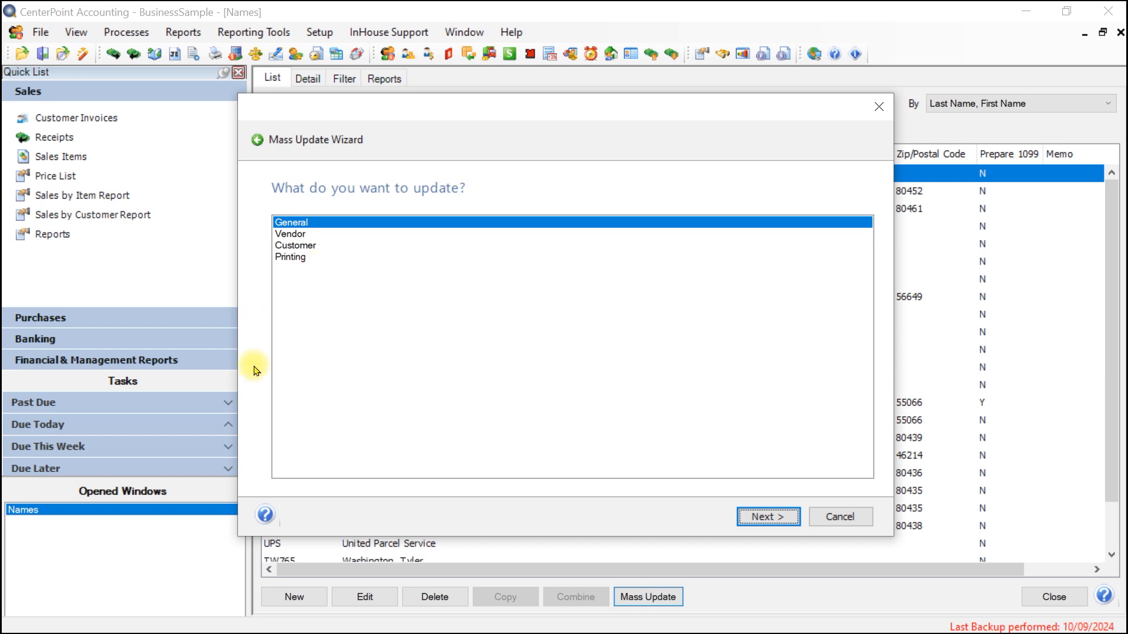
pyautogui.click(283, 258)
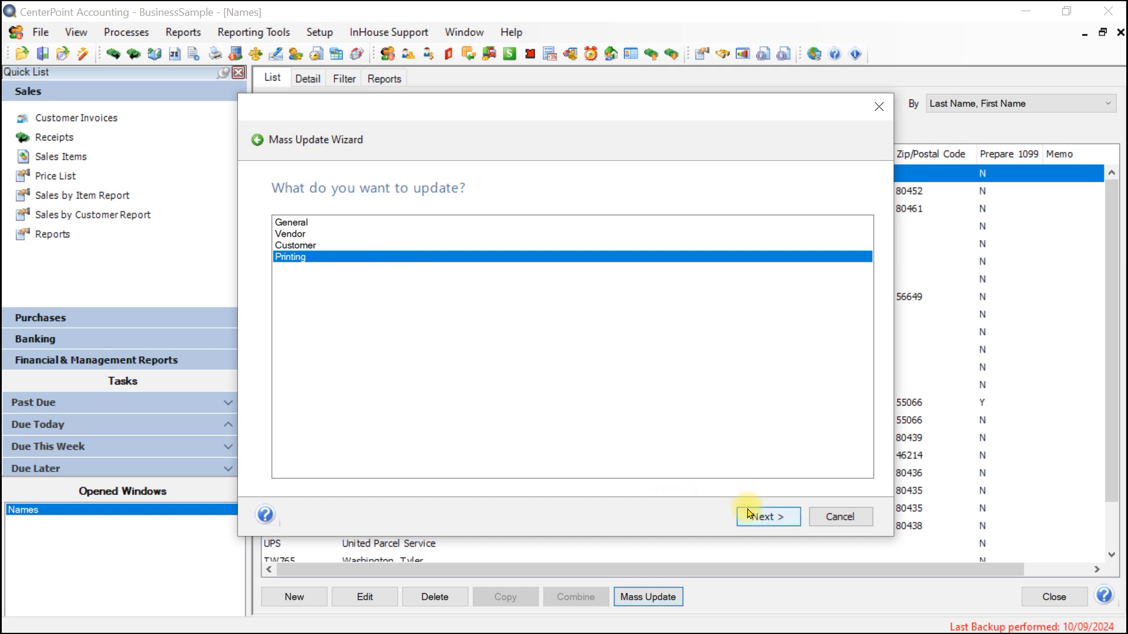
pyautogui.click(758, 526)
pyautogui.click(763, 521)
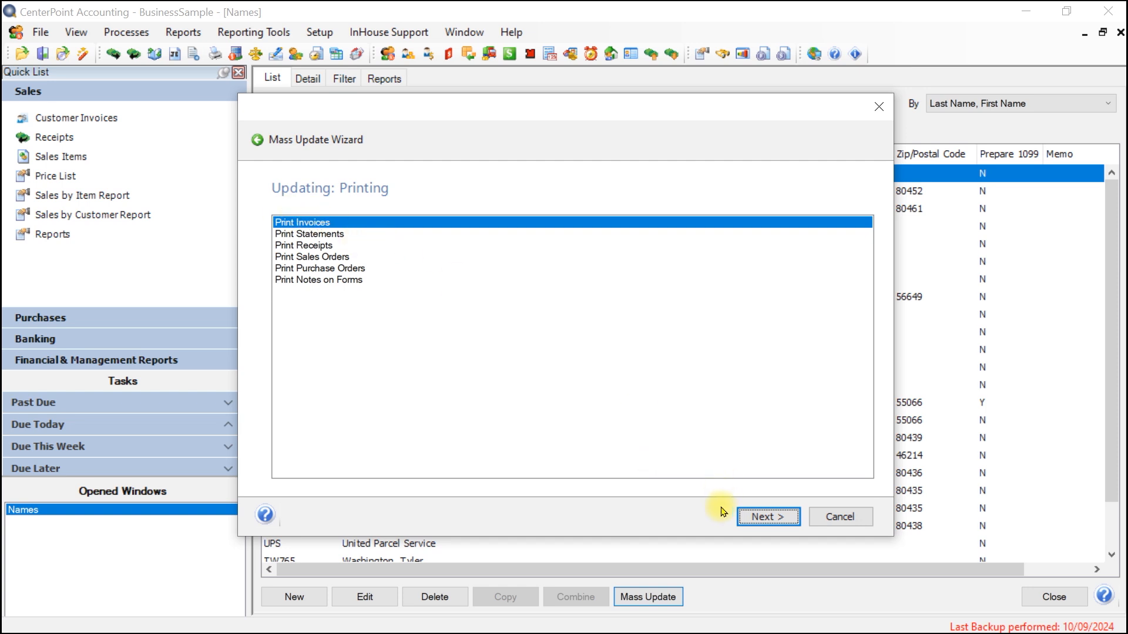
pyautogui.click(764, 518)
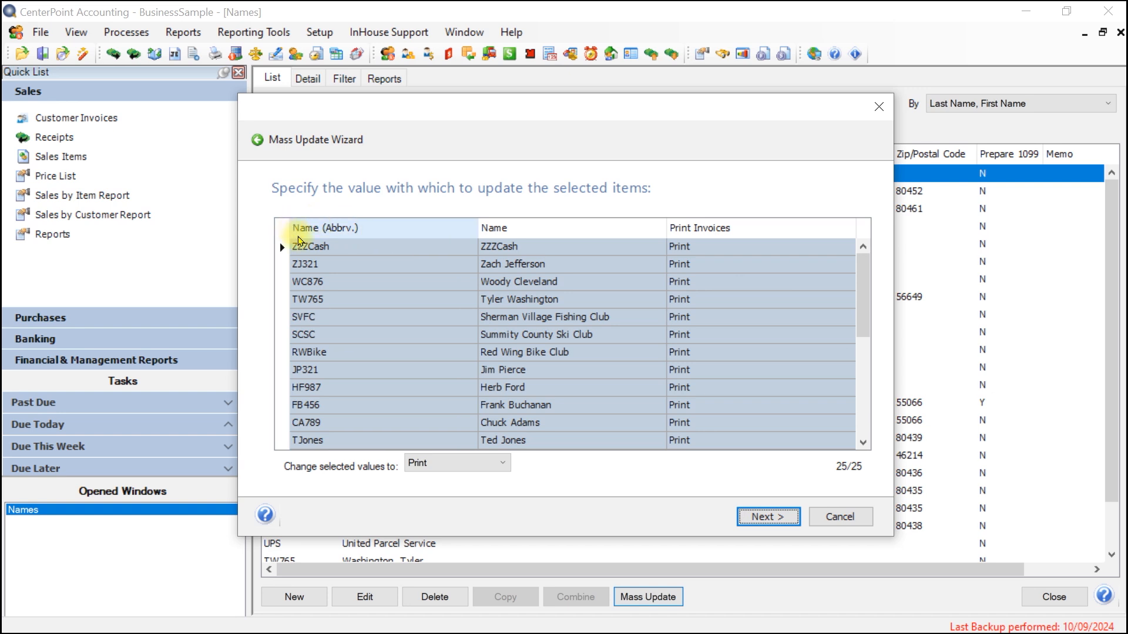
# Select four separate rows for the update, including ZZZCash, Sherman Village Fishing Club and Red Wing Bike Club.
pyautogui.click(299, 248)
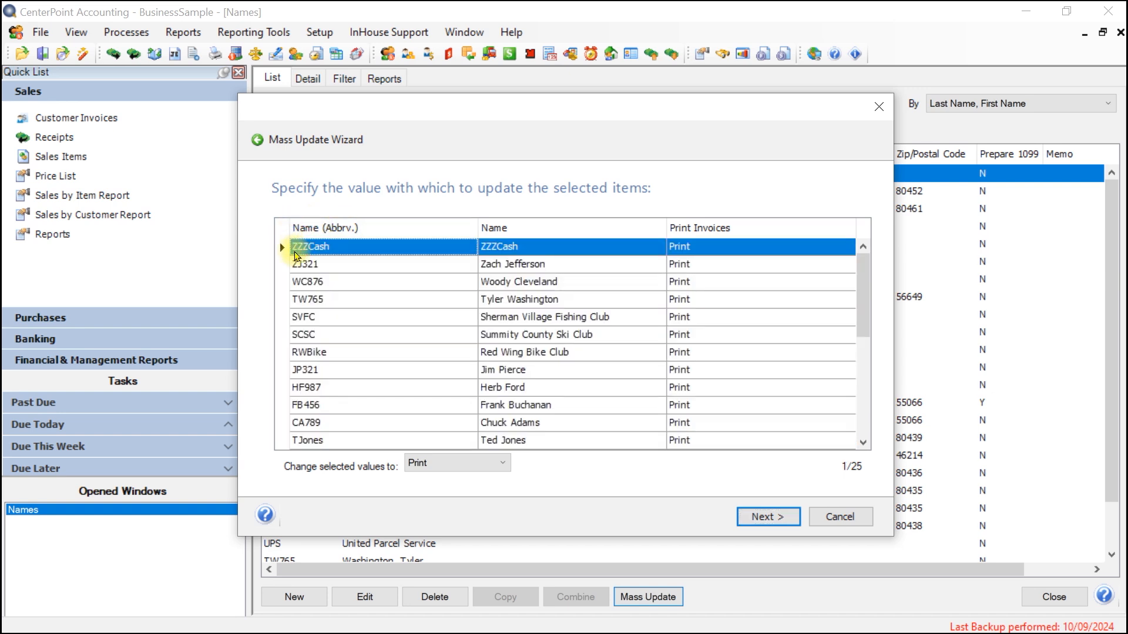
pyautogui.keyDown('ctrl'); pyautogui.click(289, 323); pyautogui.keyUp('ctrl')
pyautogui.keyDown('ctrl'); pyautogui.click(302, 354); pyautogui.keyUp('ctrl')
pyautogui.keyDown('ctrl'); pyautogui.click(305, 387); pyautogui.keyUp('ctrl')
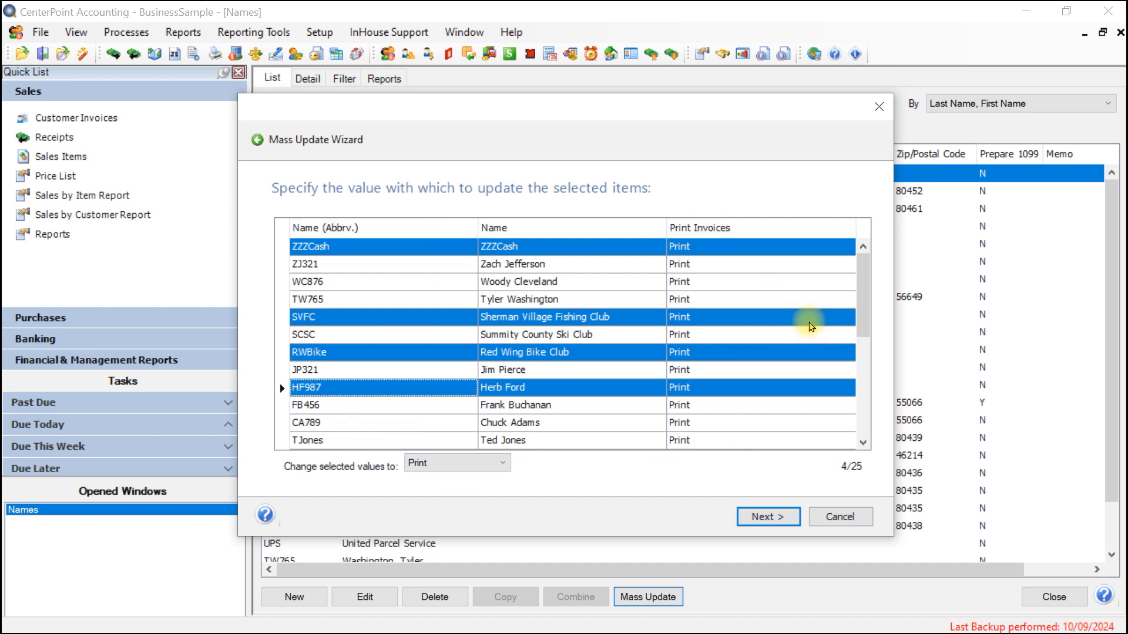
# Select all names from ZZZCash through Colorado Dept of Revenue and change their Print Invoices value to No Print.
pyautogui.click(332, 247)
pyautogui.moveTo(858, 285); pyautogui.dragTo(858, 423)
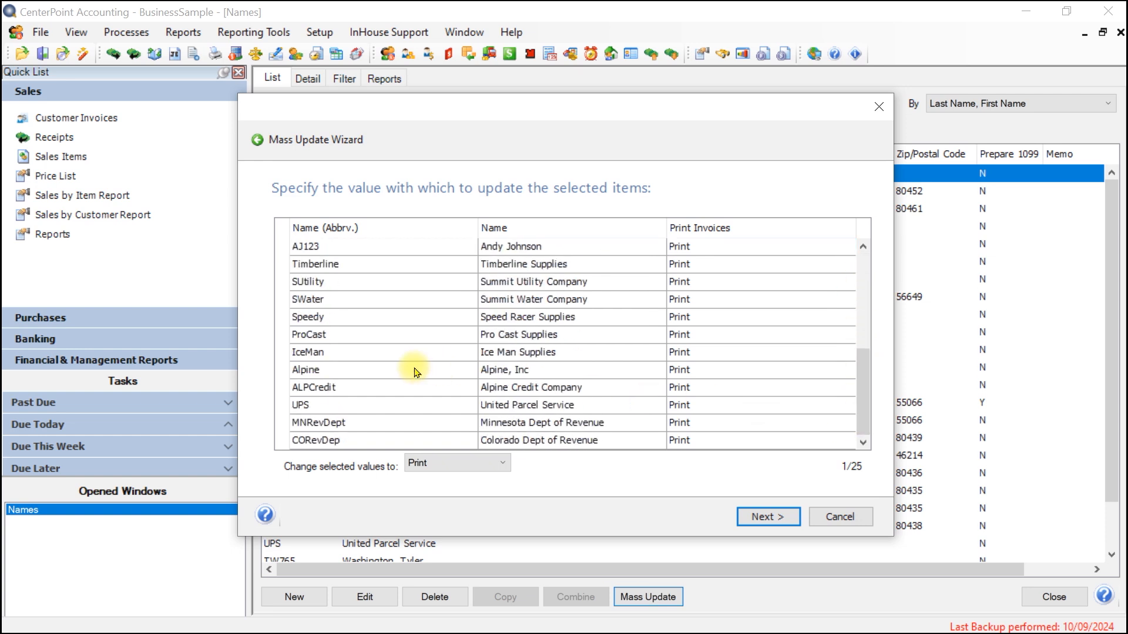
pyautogui.keyDown('shift'); pyautogui.click(316, 440); pyautogui.keyUp('shift')
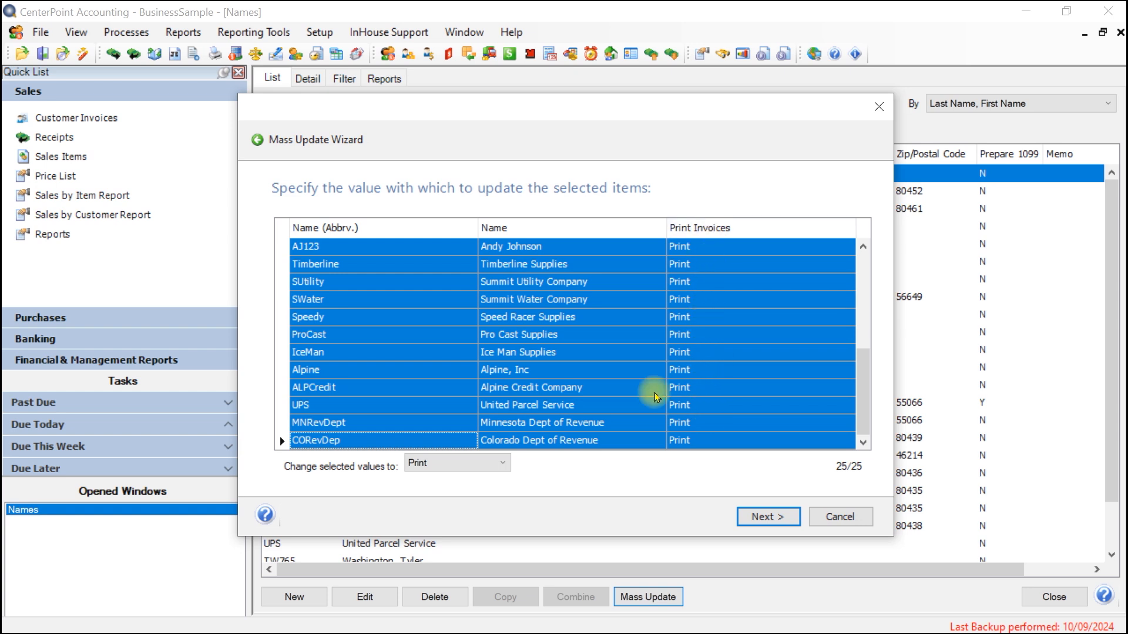
pyautogui.click(503, 463)
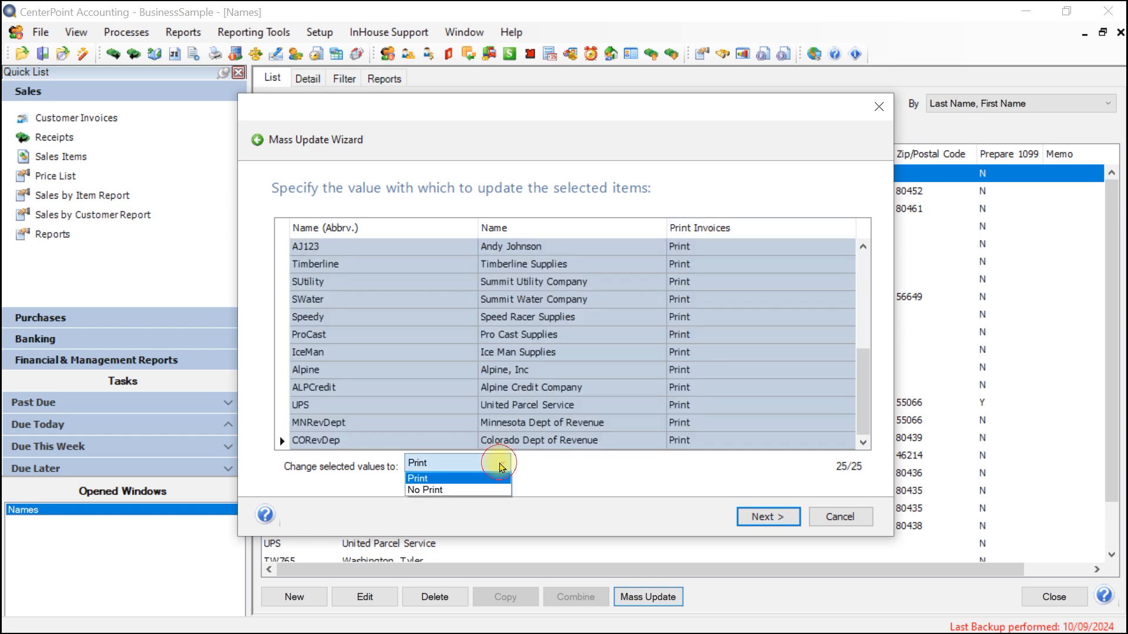
pyautogui.click(454, 491)
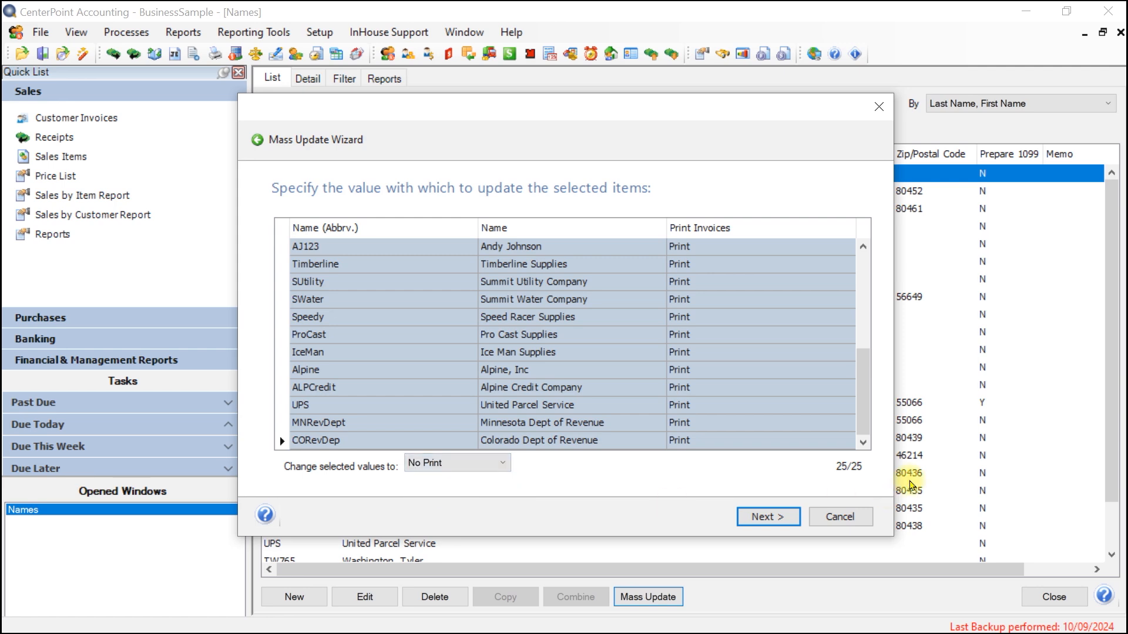
pyautogui.click(761, 518)
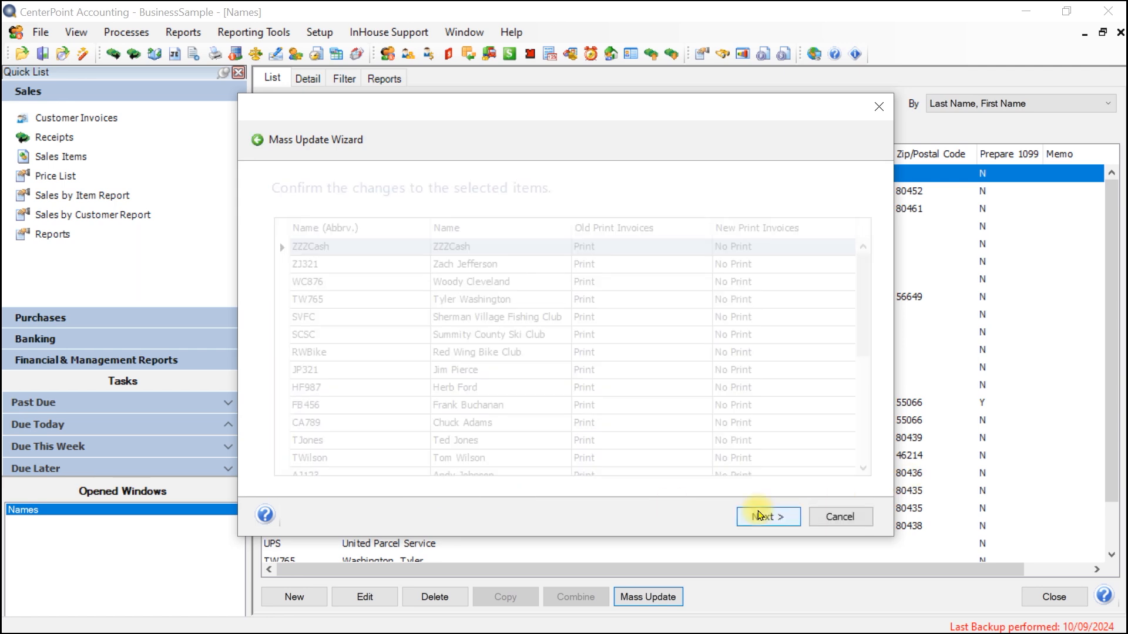
# Review the listed Print Invoices changes, save them to the database and finish the mass update.
pyautogui.moveTo(864, 312); pyautogui.dragTo(882, 288)
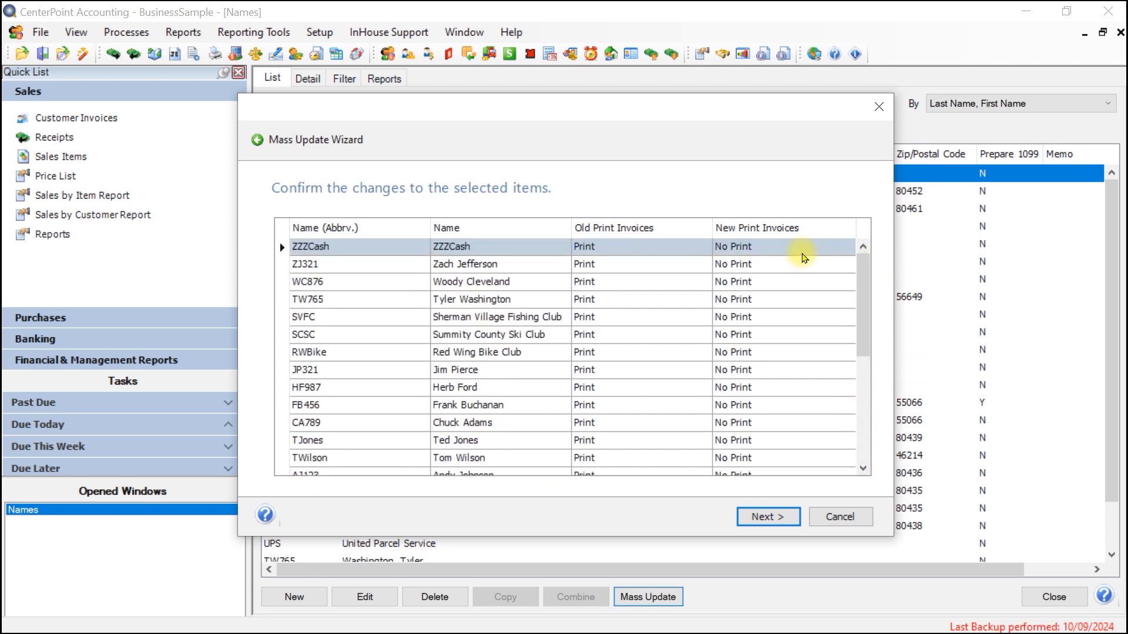
pyautogui.click(744, 517)
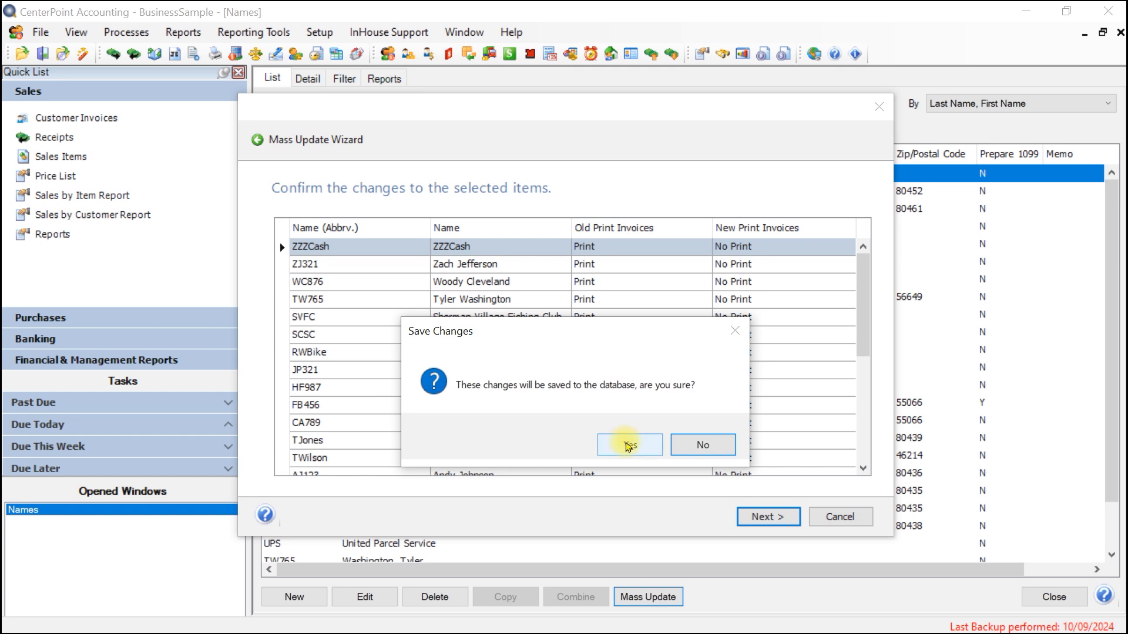
pyautogui.click(629, 446)
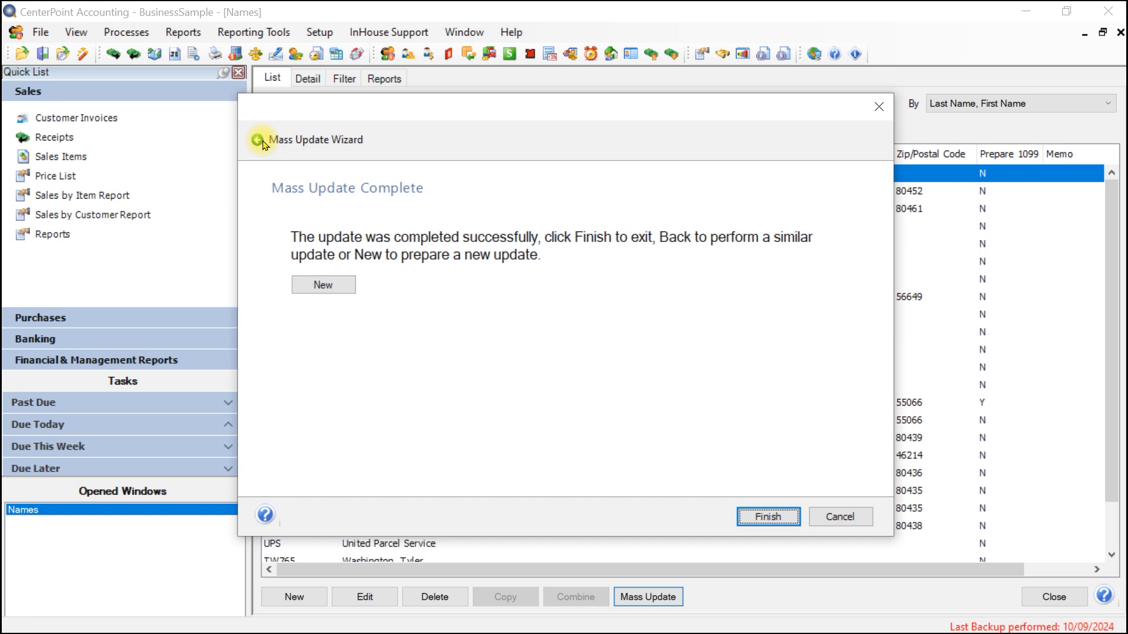
pyautogui.click(778, 524)
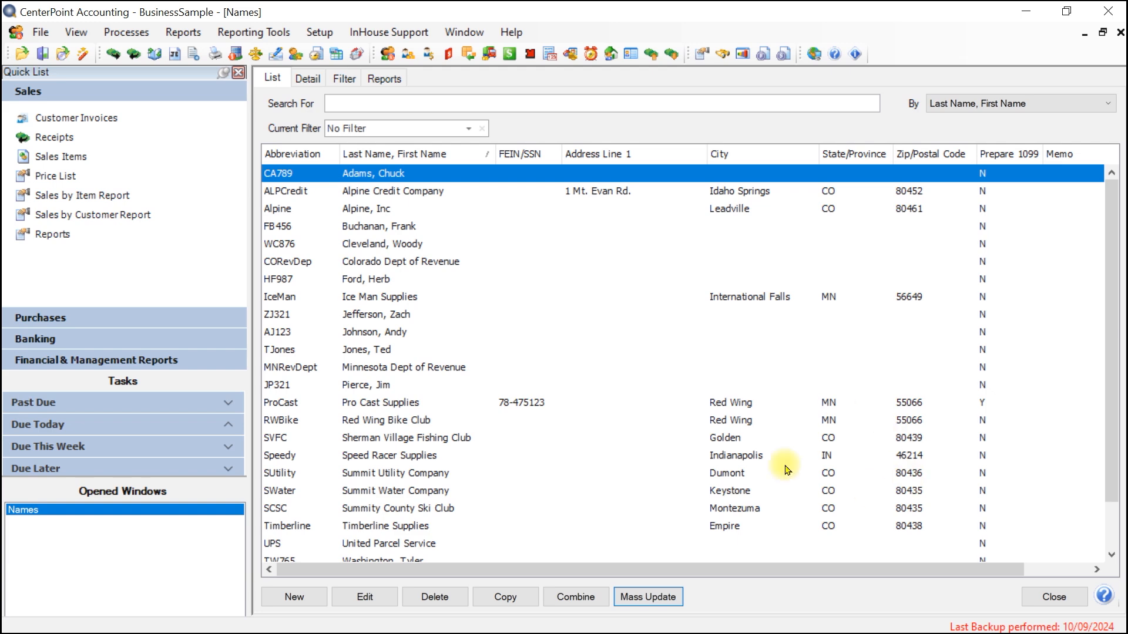
# Reopen the Pro Cast Supplies record and check its customer invoice print option.
pyautogui.doubleClick(517, 404)
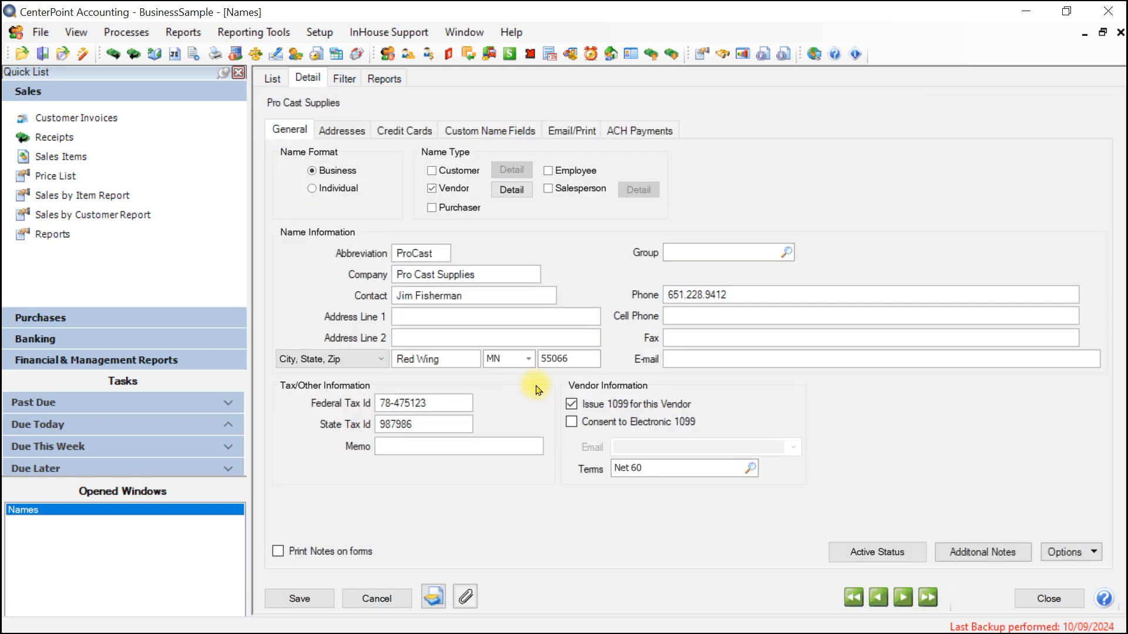
pyautogui.click(570, 130)
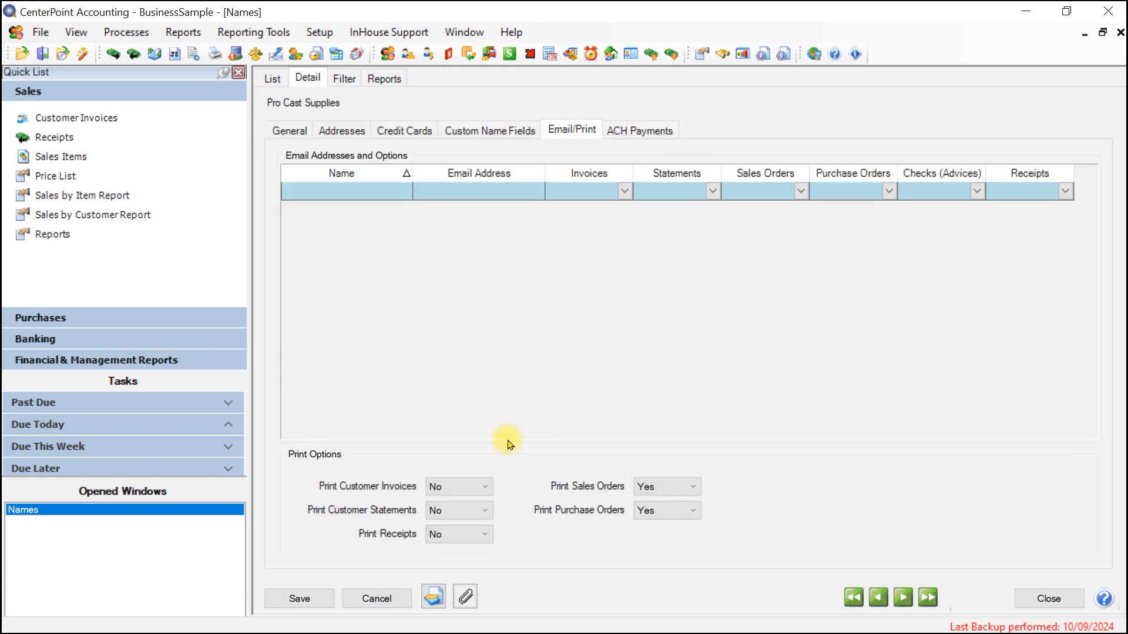